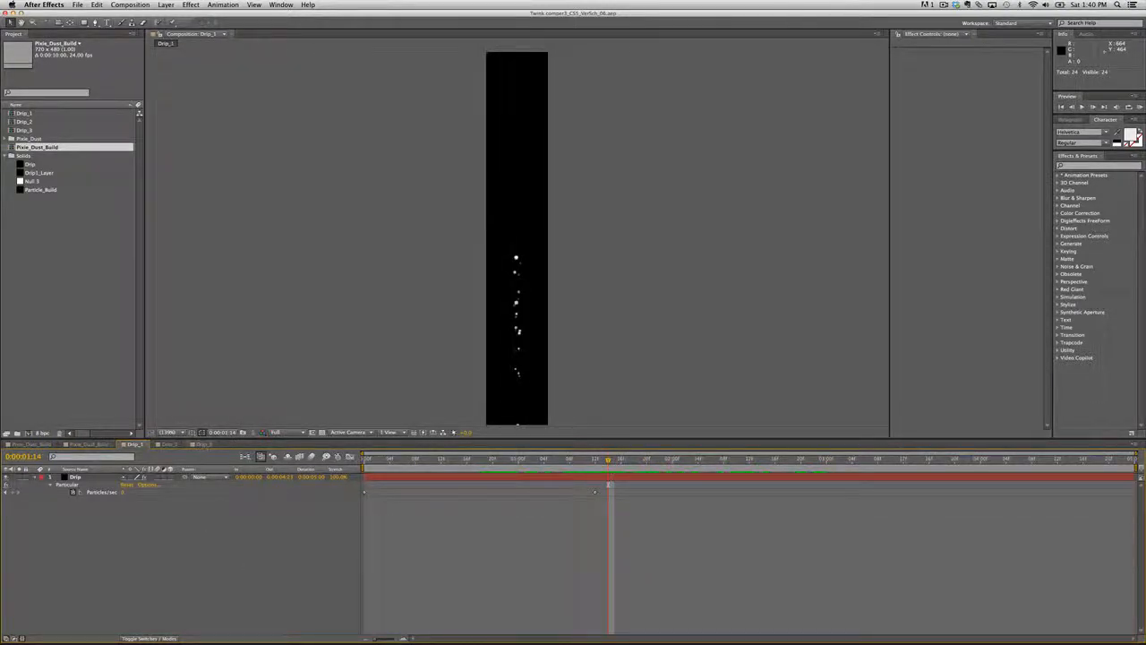
Open the Pixie_Dust_Build composition and add a project folder named Comp.
click(93, 445)
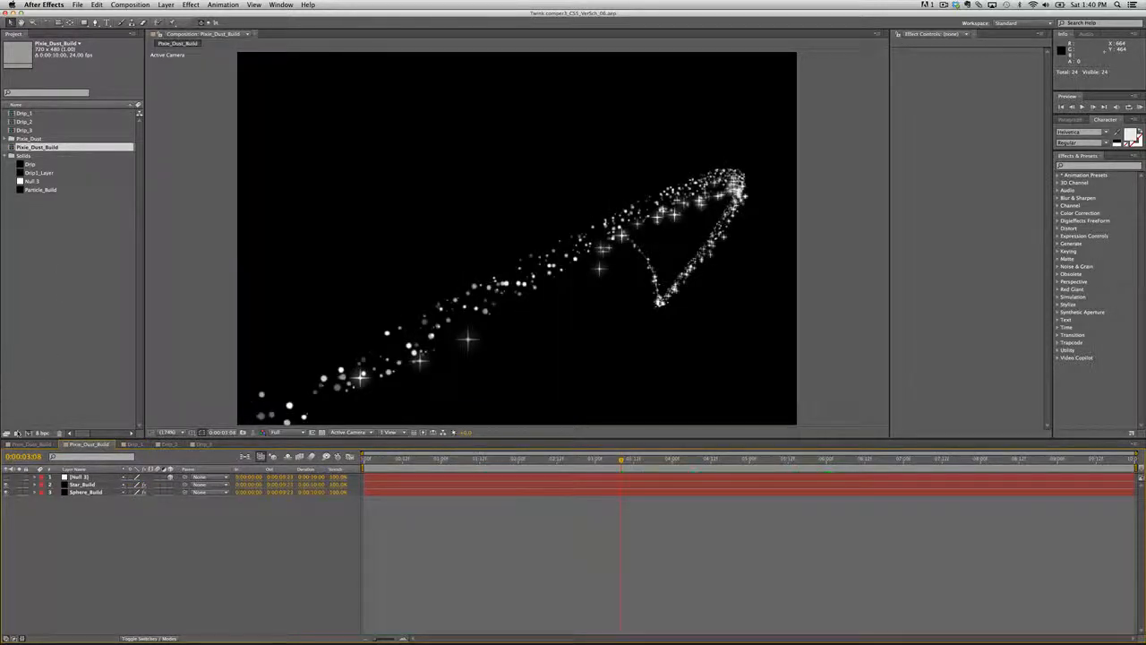
click(16, 433)
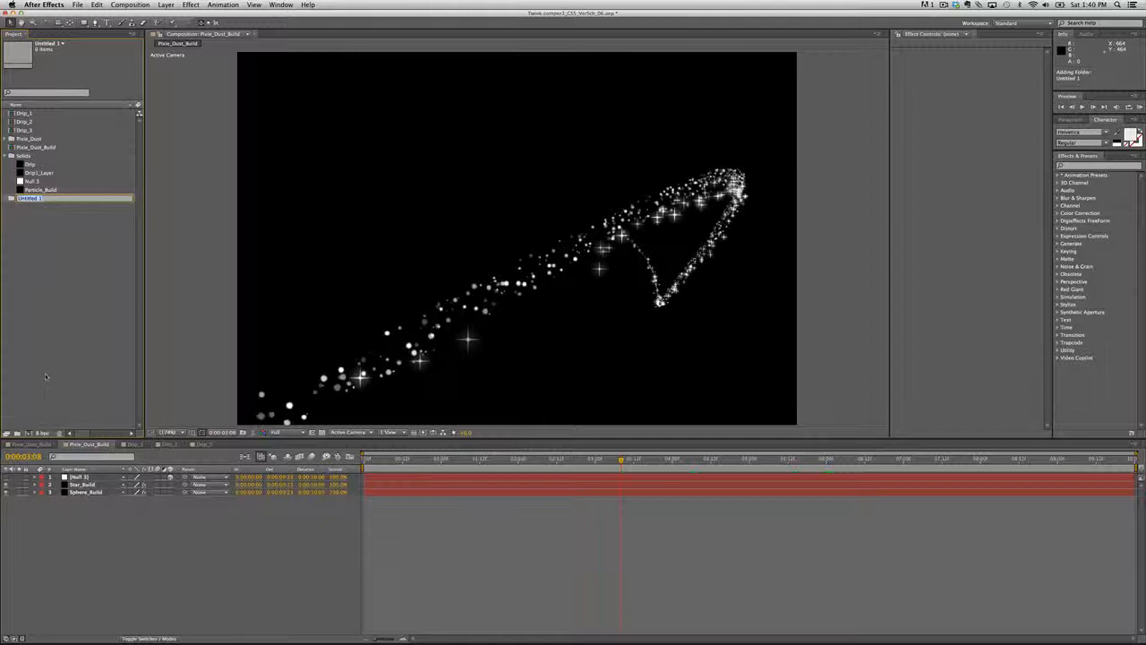
text(D)
text(om)
text(p)
click(40, 336)
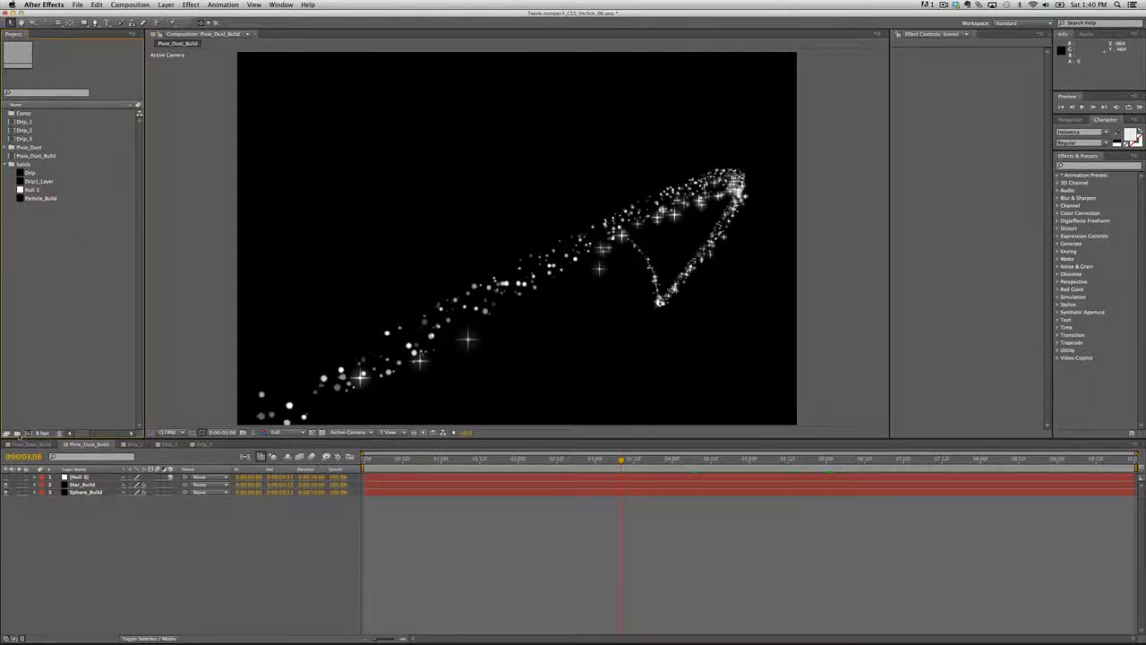
Add a second project folder named Pre_Comp.
click(17, 434)
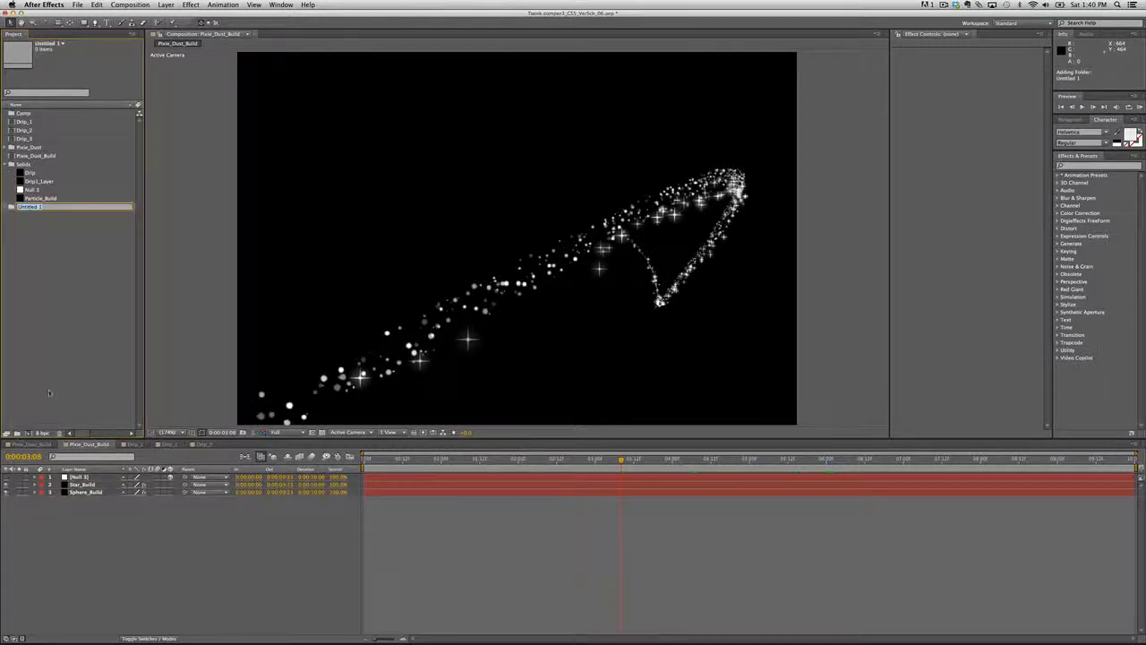
text(Pre_Comp)
key(Return)
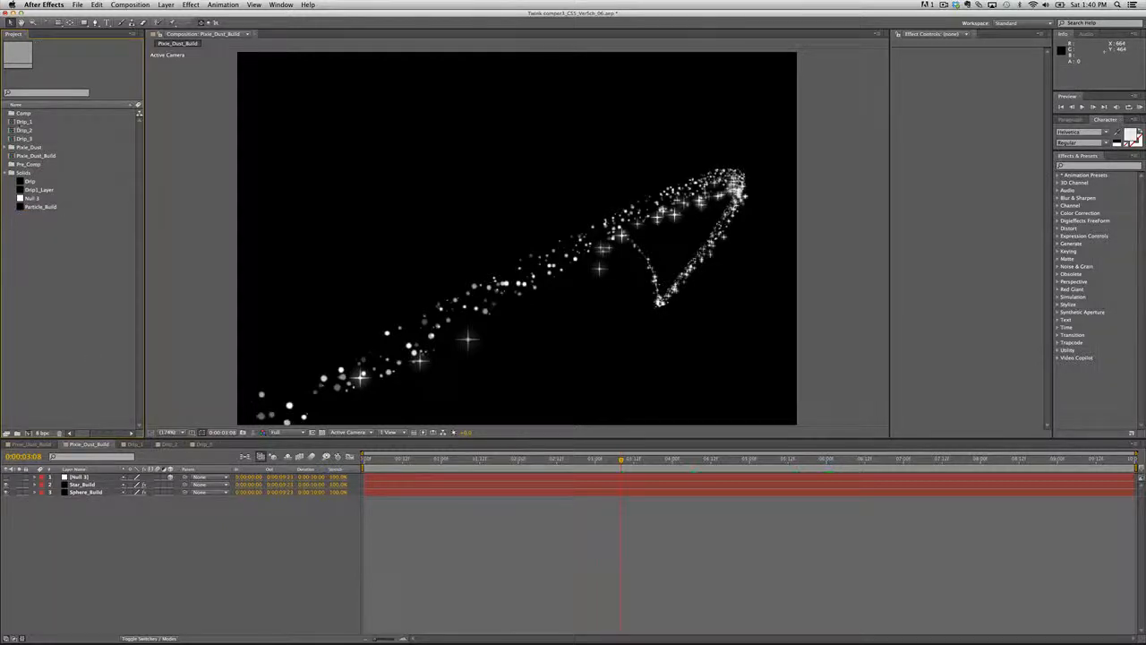
Move Drip_1, Drip_2 and Drip_3 into the Pre_Comp folder and Pixie_Dust_Build into the Comp folder.
click(18, 123)
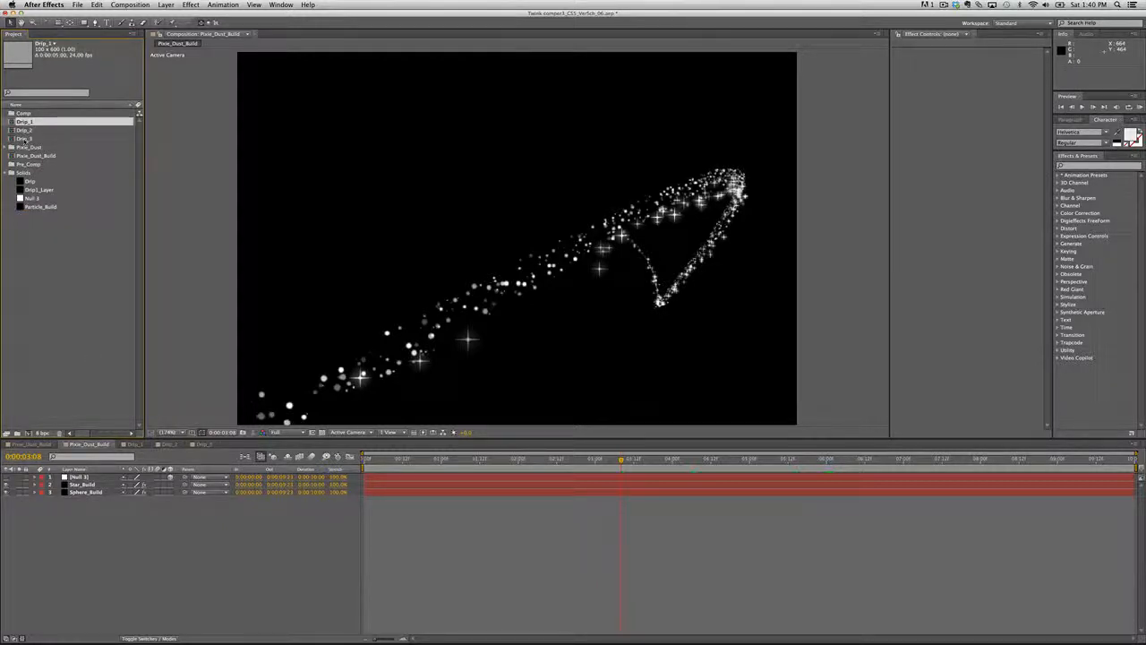
shift+click(24, 140)
drag(13, 140, 12, 165)
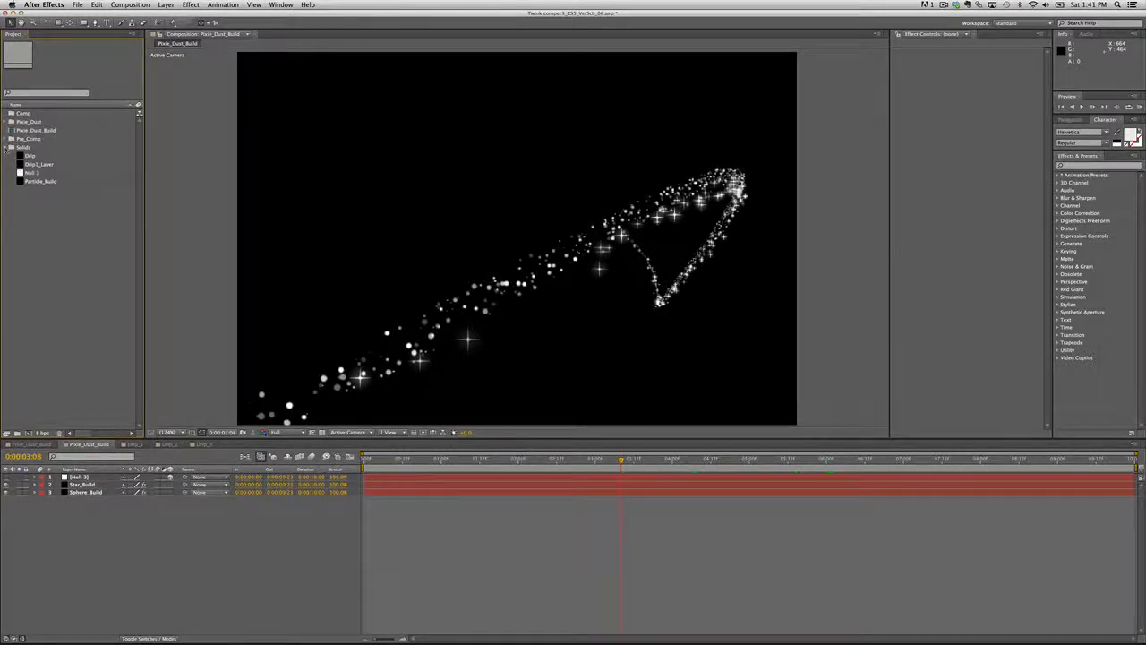
click(8, 147)
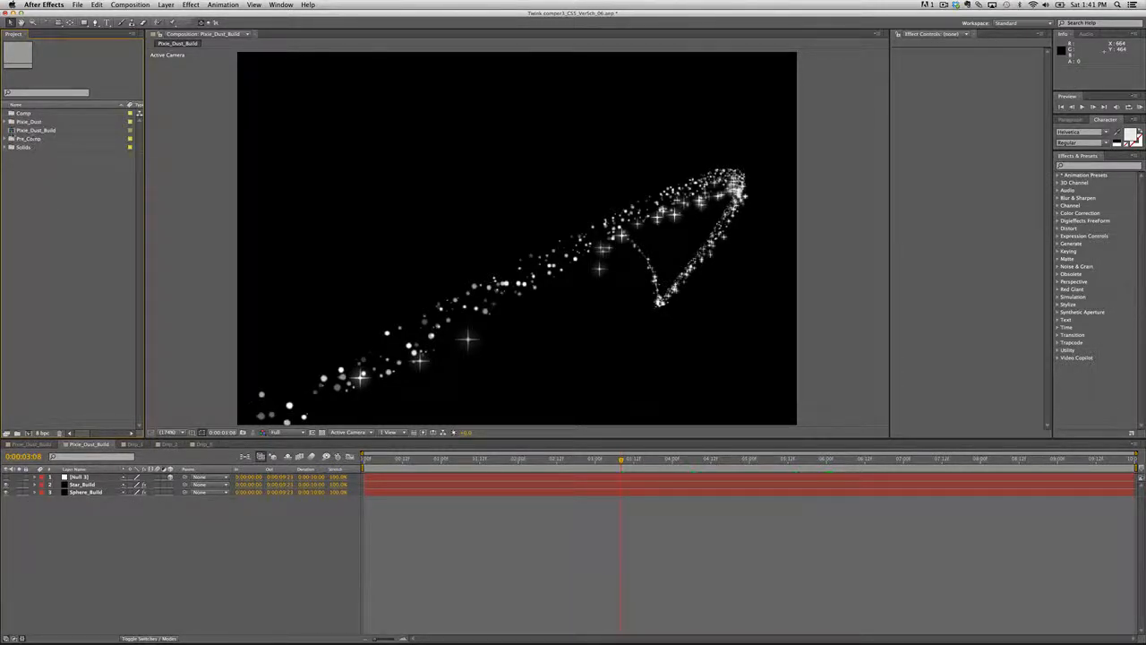
drag(13, 131, 12, 113)
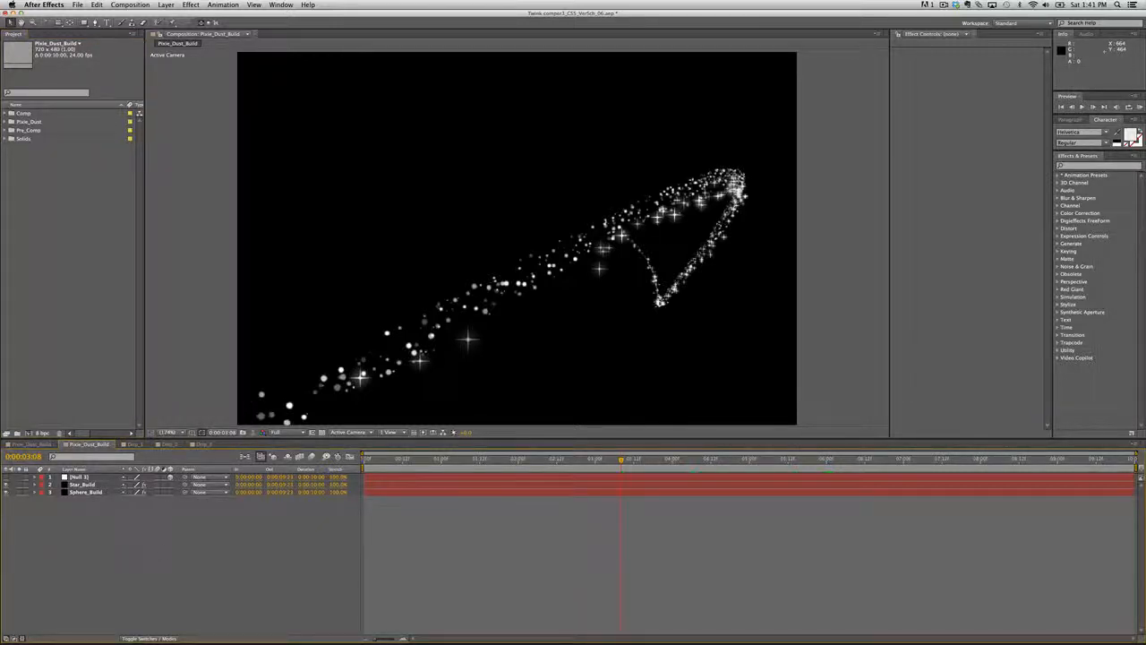
Create a black comp-size solid layer named Drip1_Layer in Pixie_Dust_Build.
right_click(116, 552)
mouse_move(125, 557)
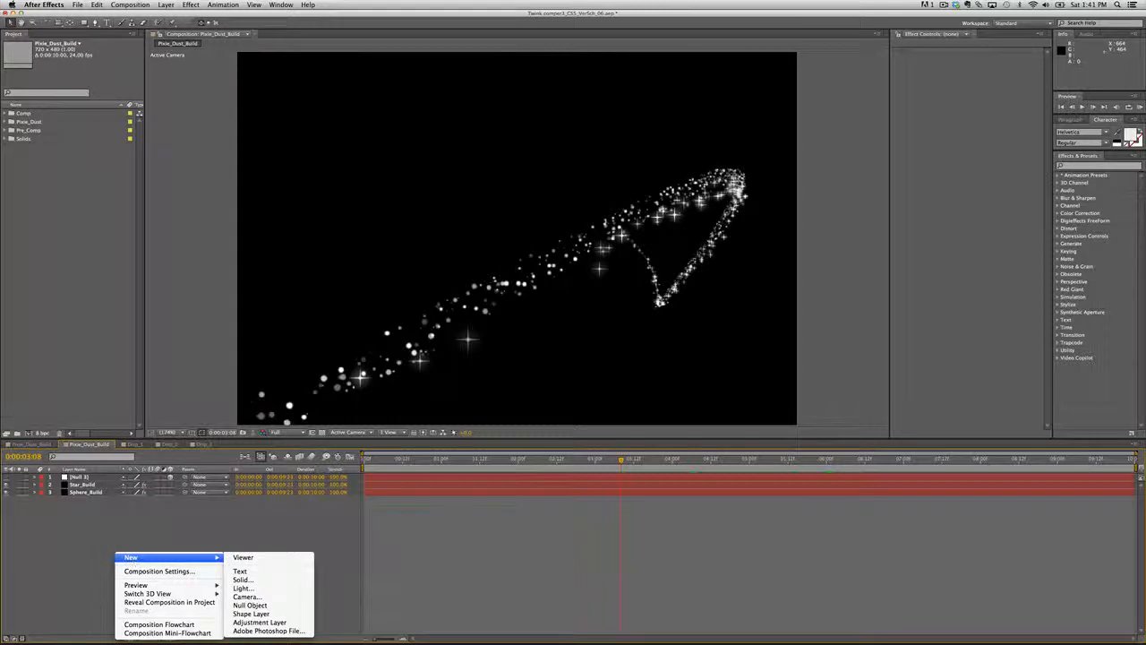
click(242, 579)
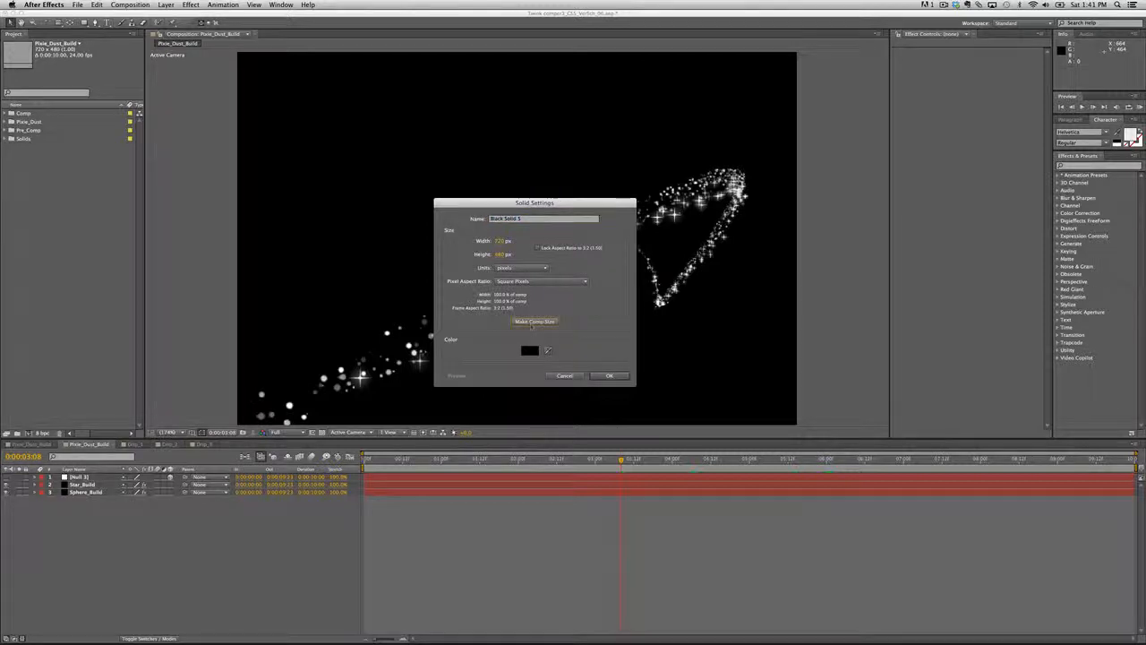
click(528, 223)
triple_click(529, 223)
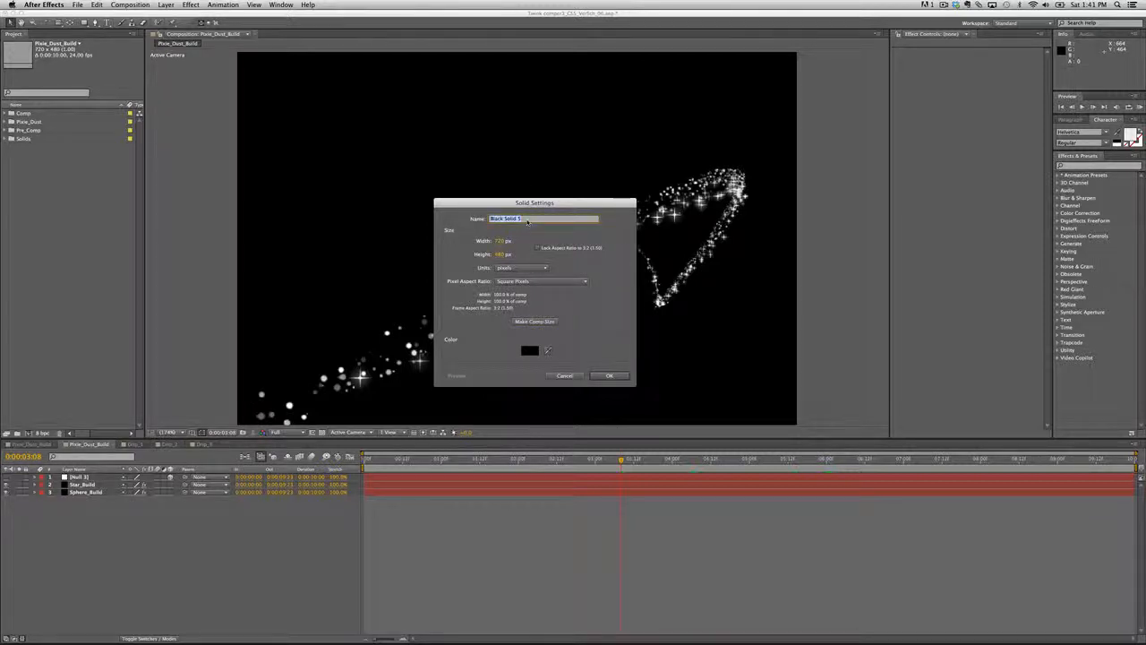
text(Drip1_Layer)
click(609, 376)
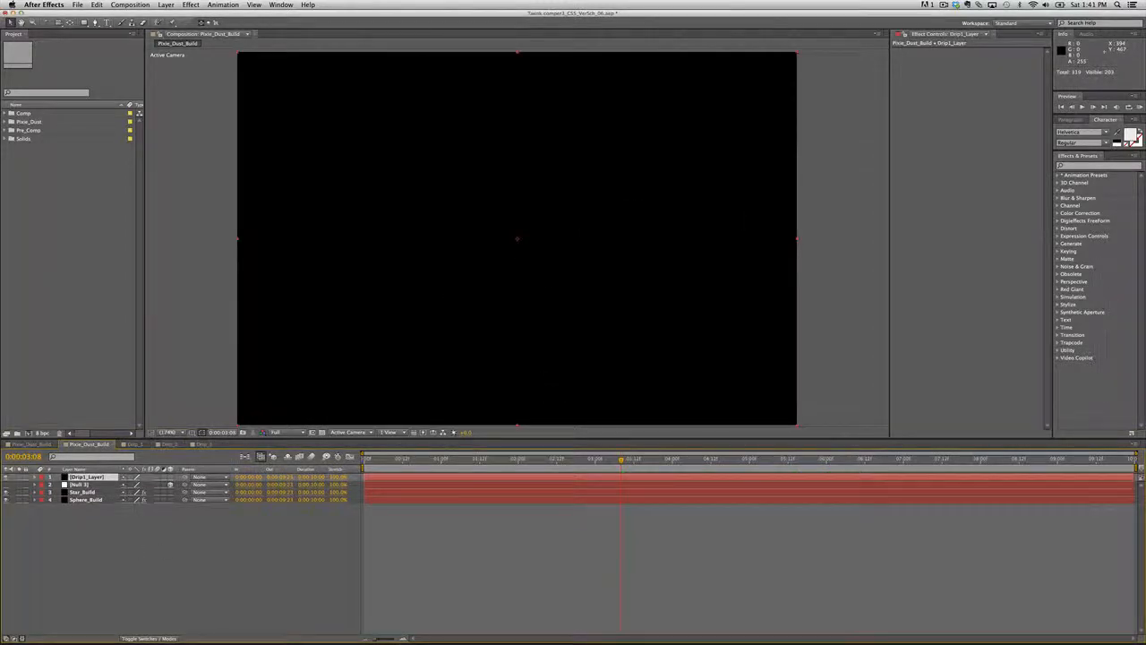
click(99, 479)
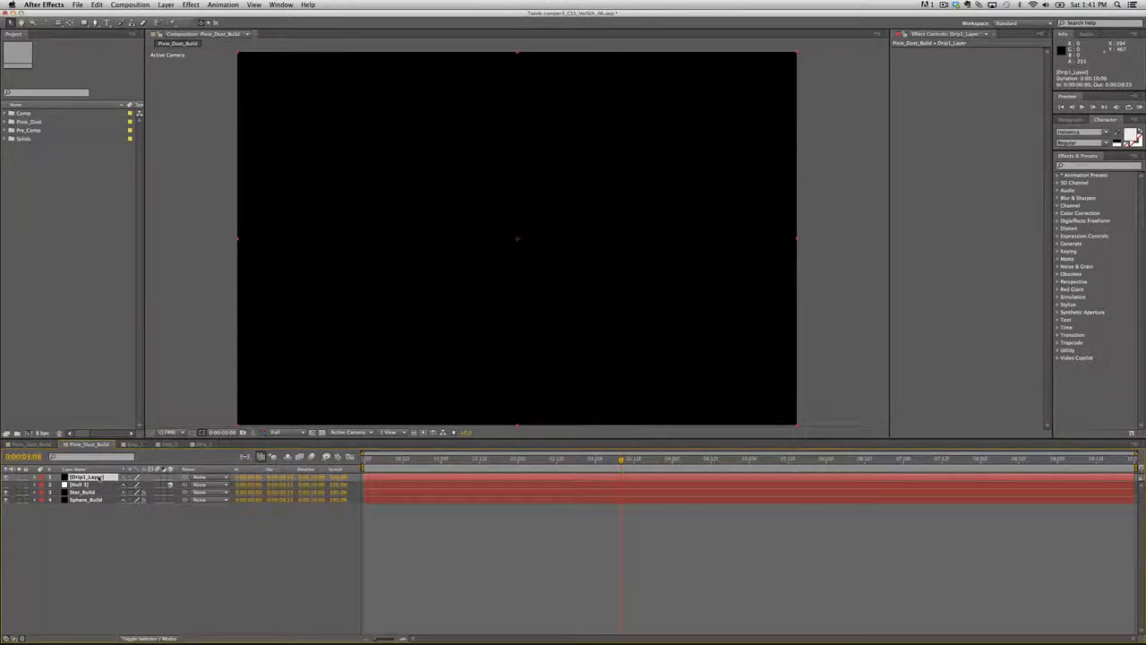
Add the Drip_1 composition as the lowest layer of Pixie_Dust_Build and preview it soloed at 0:00:01:09.
click(10, 129)
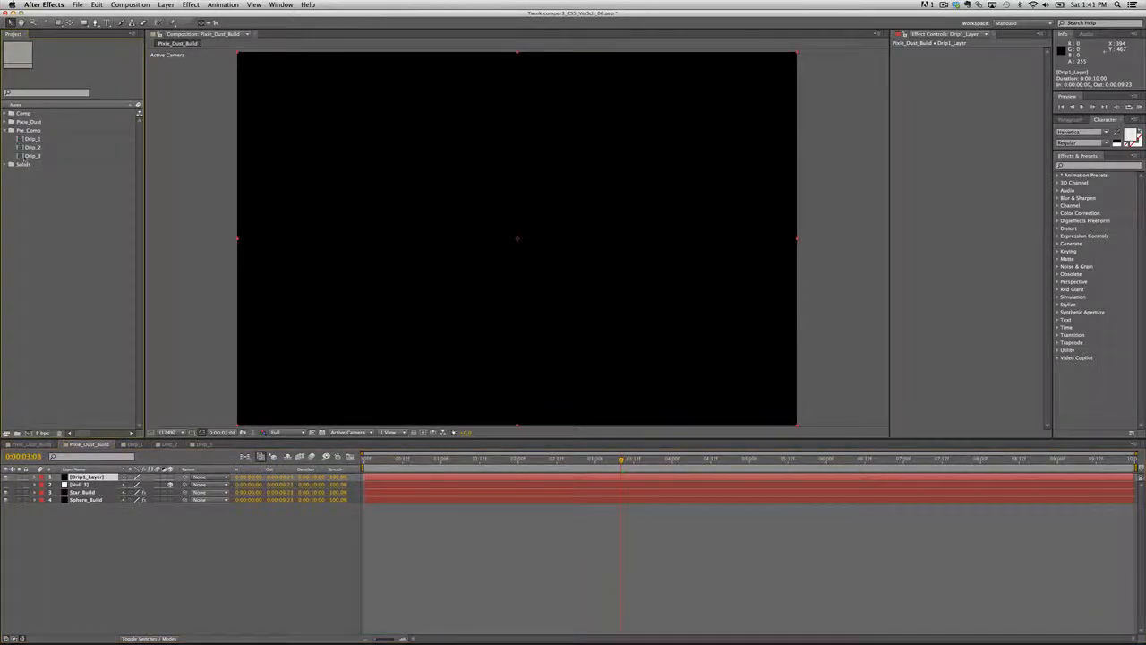
drag(33, 139, 102, 583)
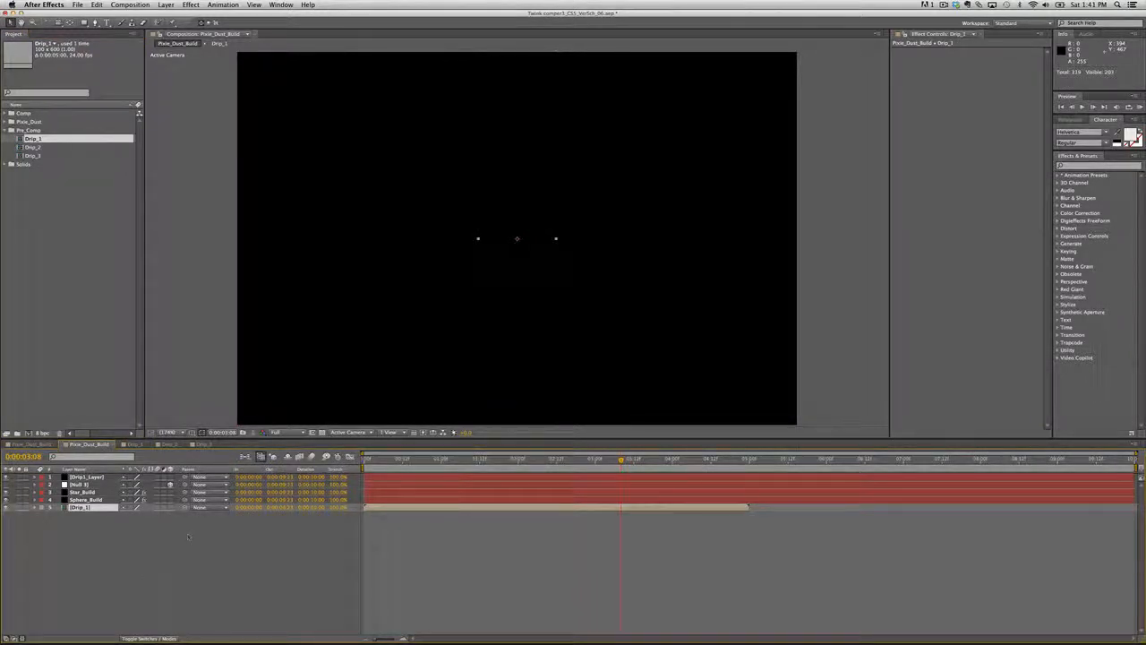
click(20, 507)
drag(621, 461, 470, 460)
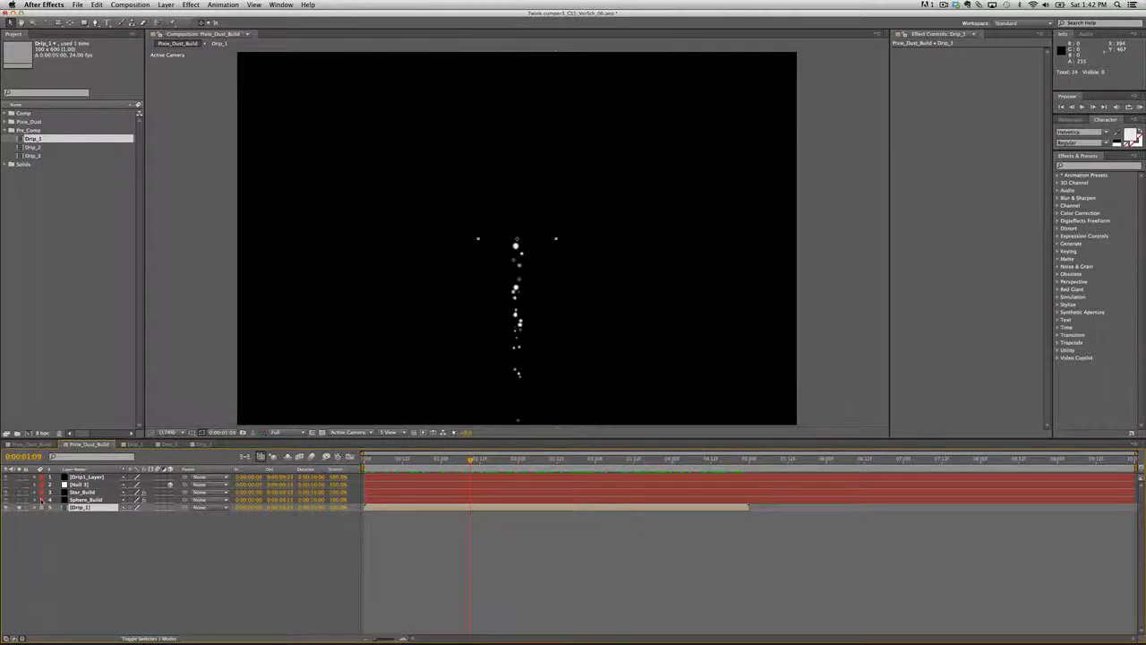
click(19, 507)
Apply the Particular effect to Drip1_Layer.
click(78, 476)
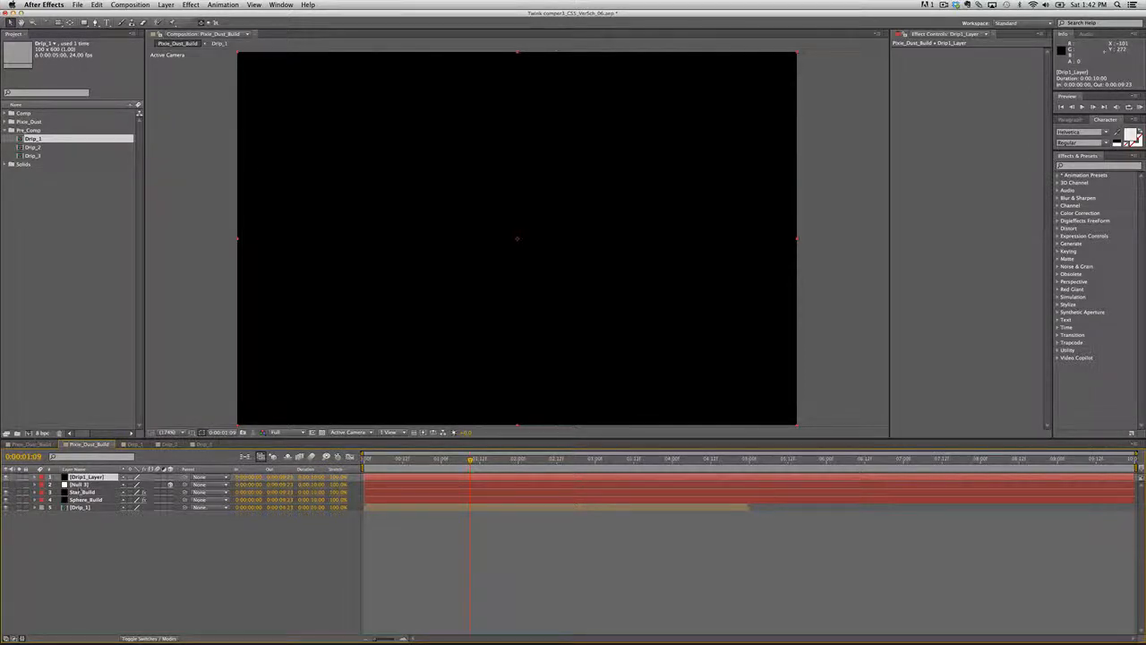
click(165, 4)
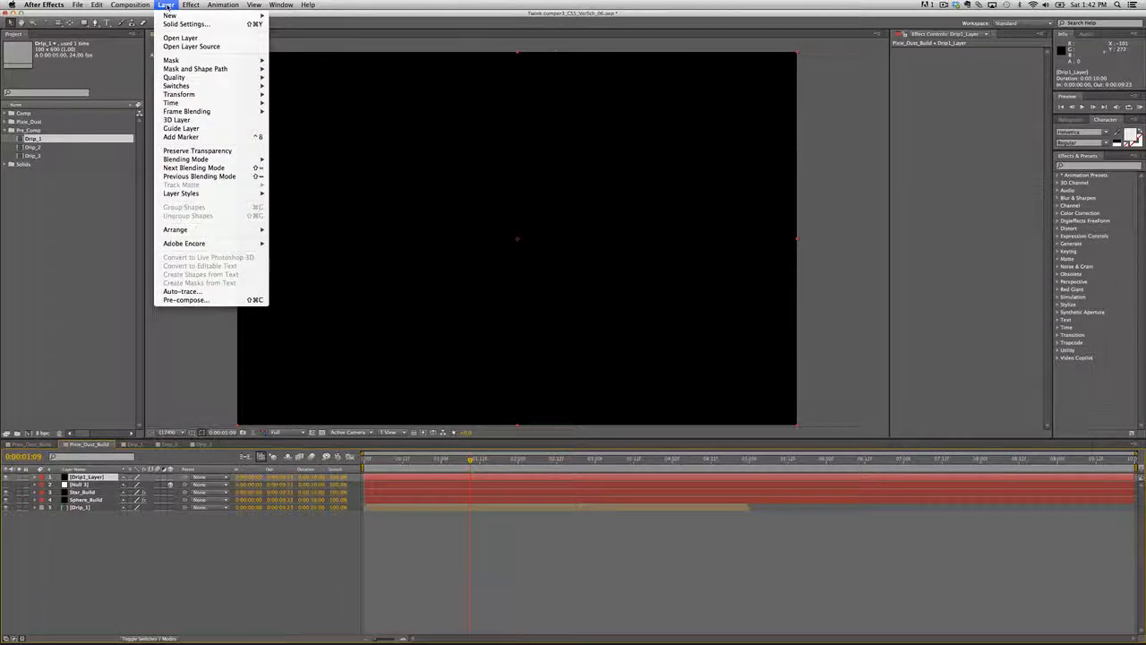
mouse_move(192, 5)
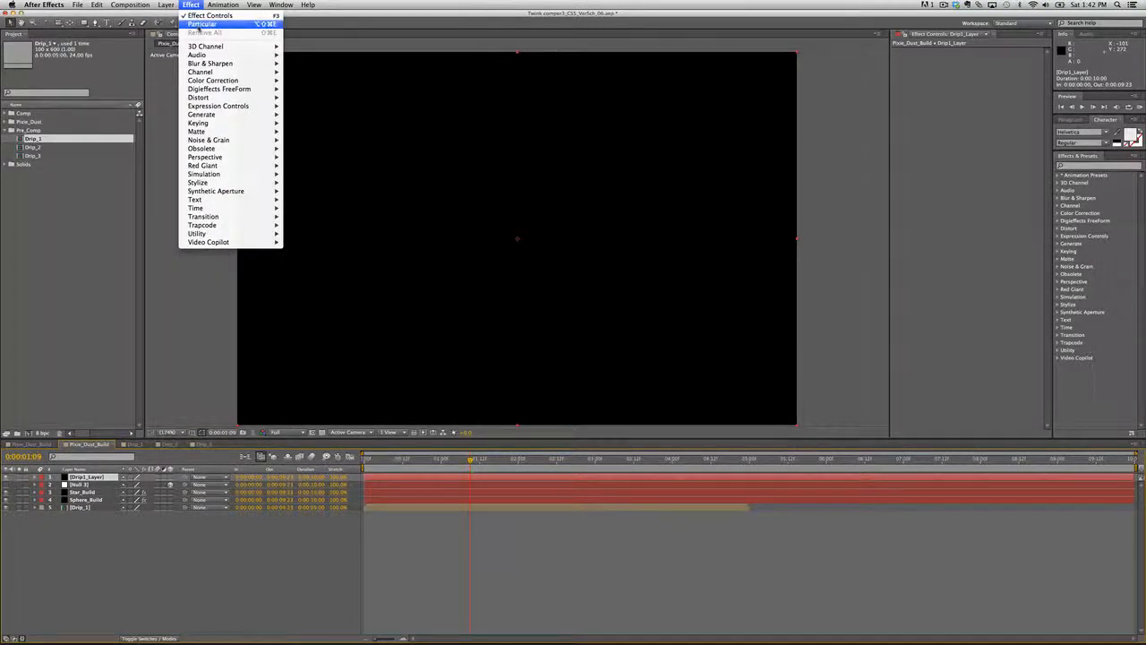
click(203, 23)
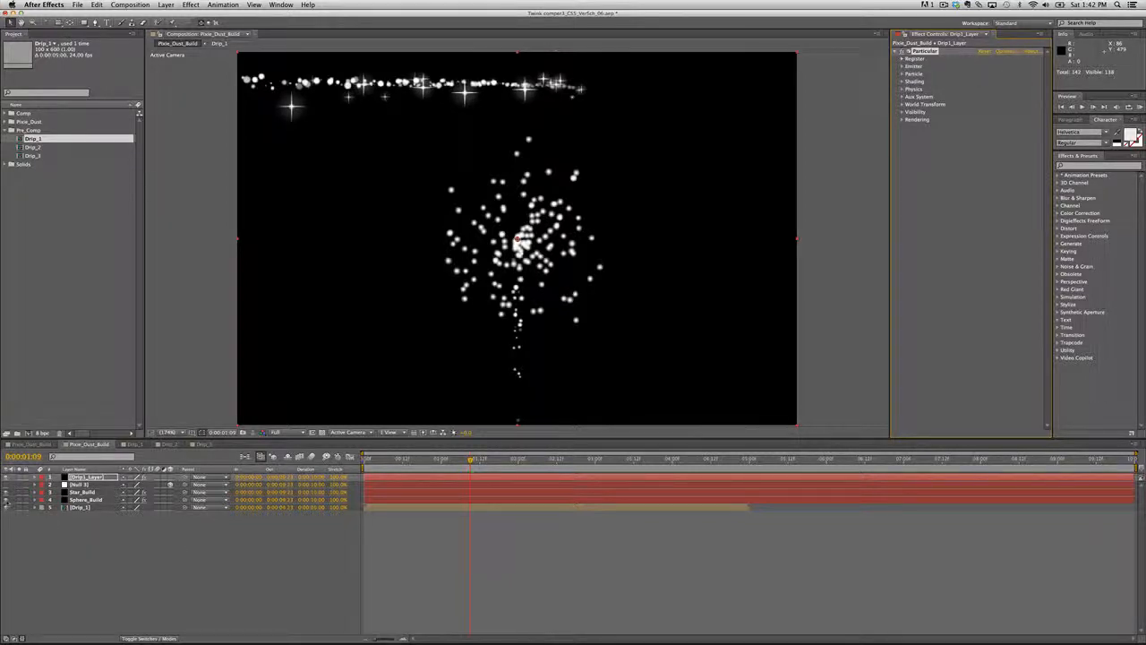
Hide the Sphere_Build, Star_Build and Drip_1 layers.
click(6, 499)
click(7, 492)
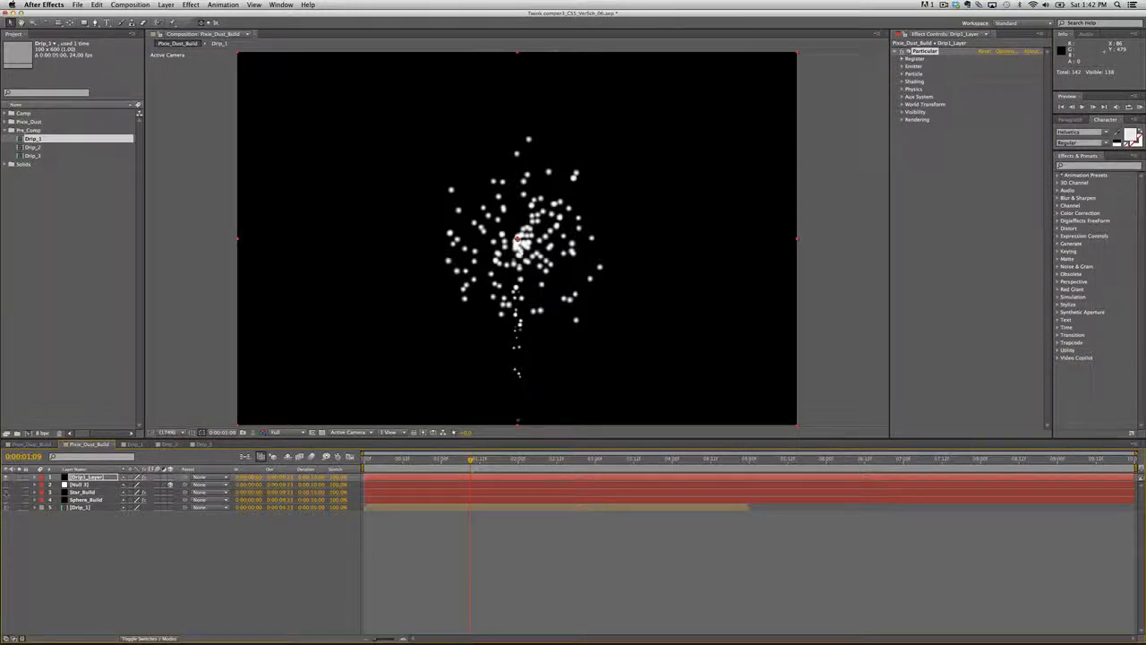
click(7, 507)
Set Particular's emitter on Drip1_Layer to 11 particles per second, keeping the Point emitter type.
click(90, 477)
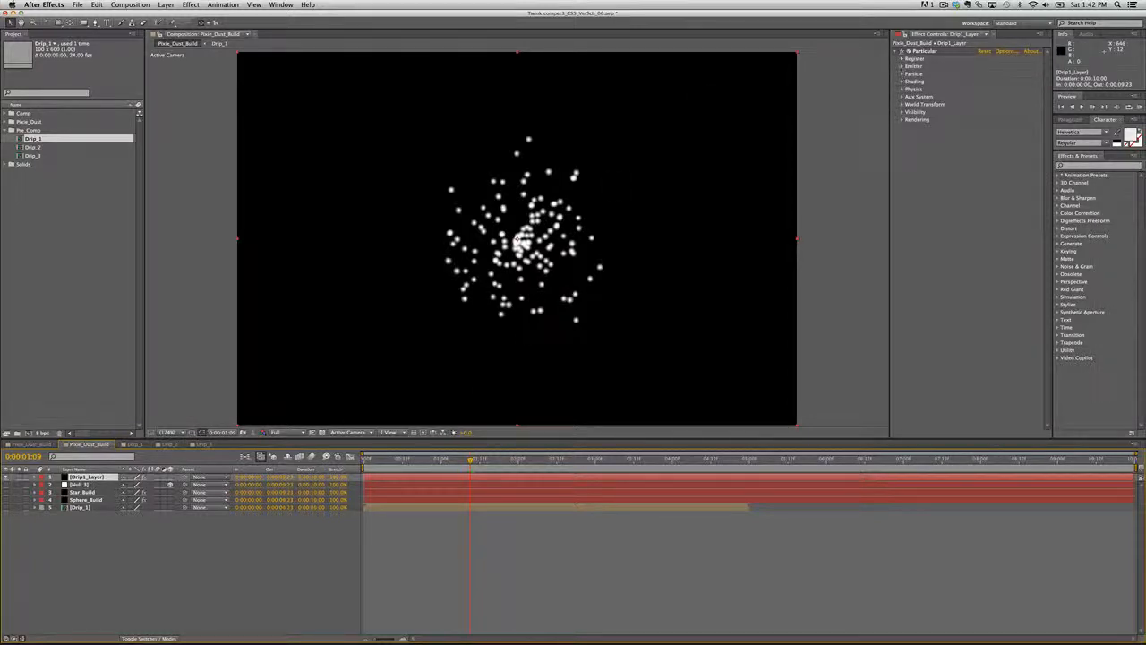
click(902, 66)
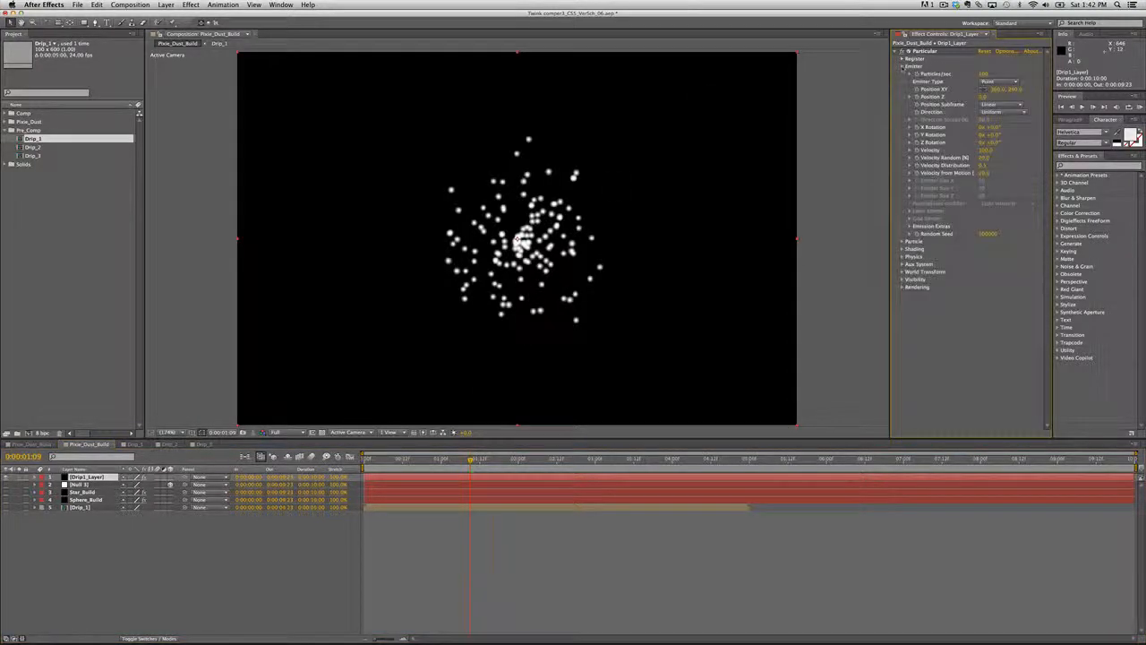
click(984, 74)
text(150)
text(1)
click(999, 82)
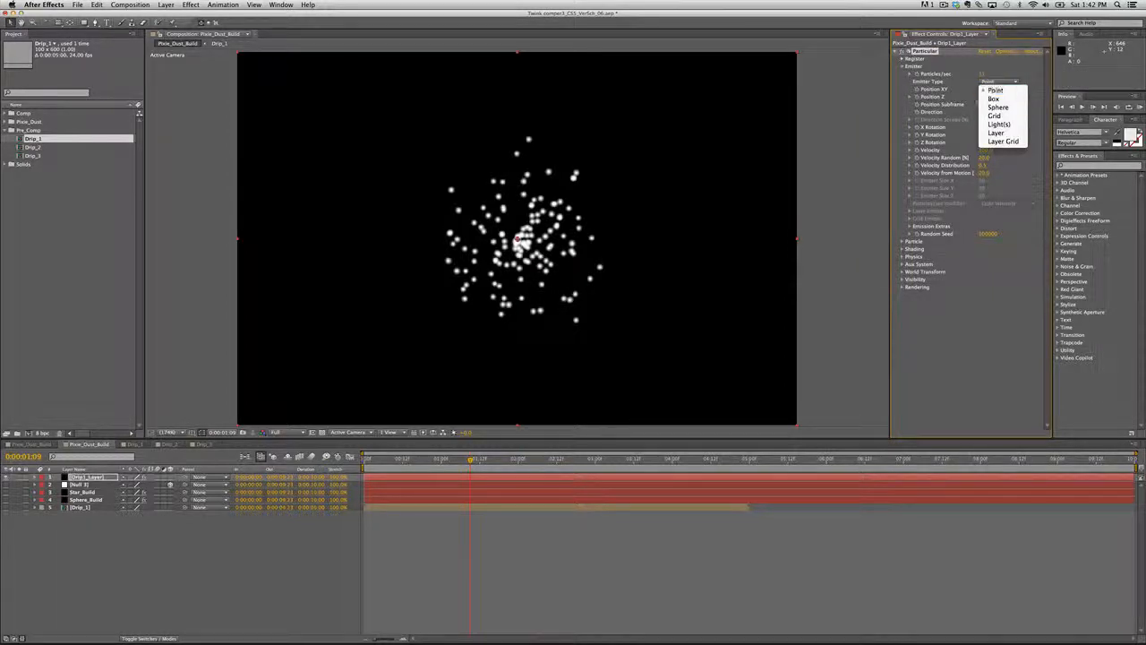
click(965, 81)
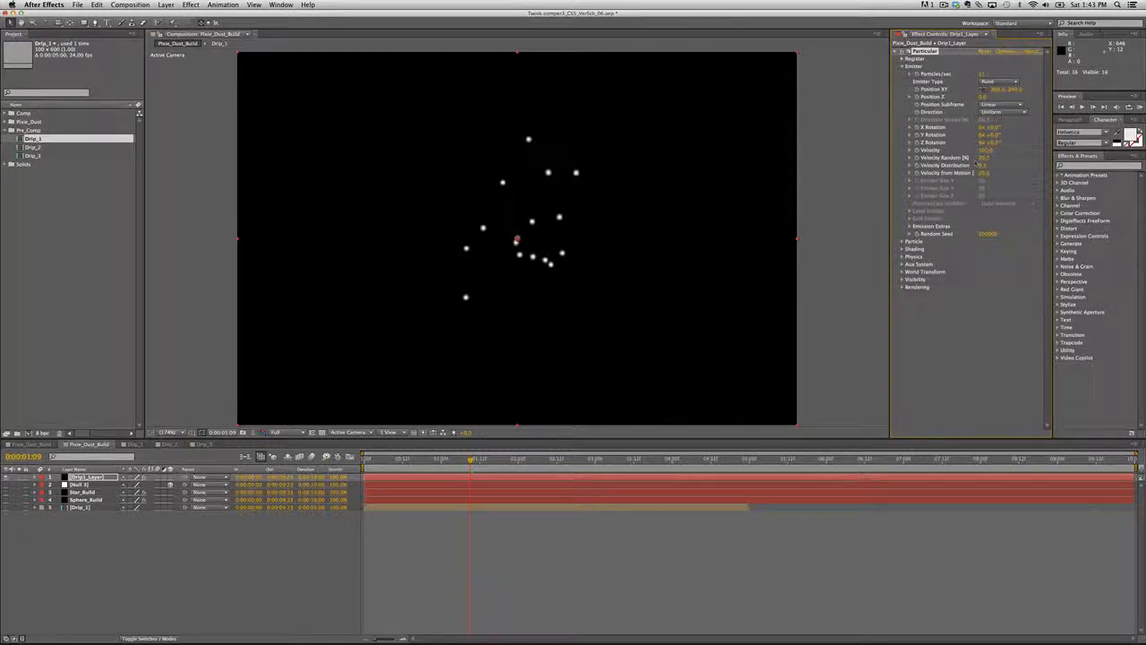
Set the emitter's Velocity to 11, Velocity Random to 0, Velocity Distribution to 1 and Velocity from Motion to 0.
click(986, 149)
text(27)
key(Tab)
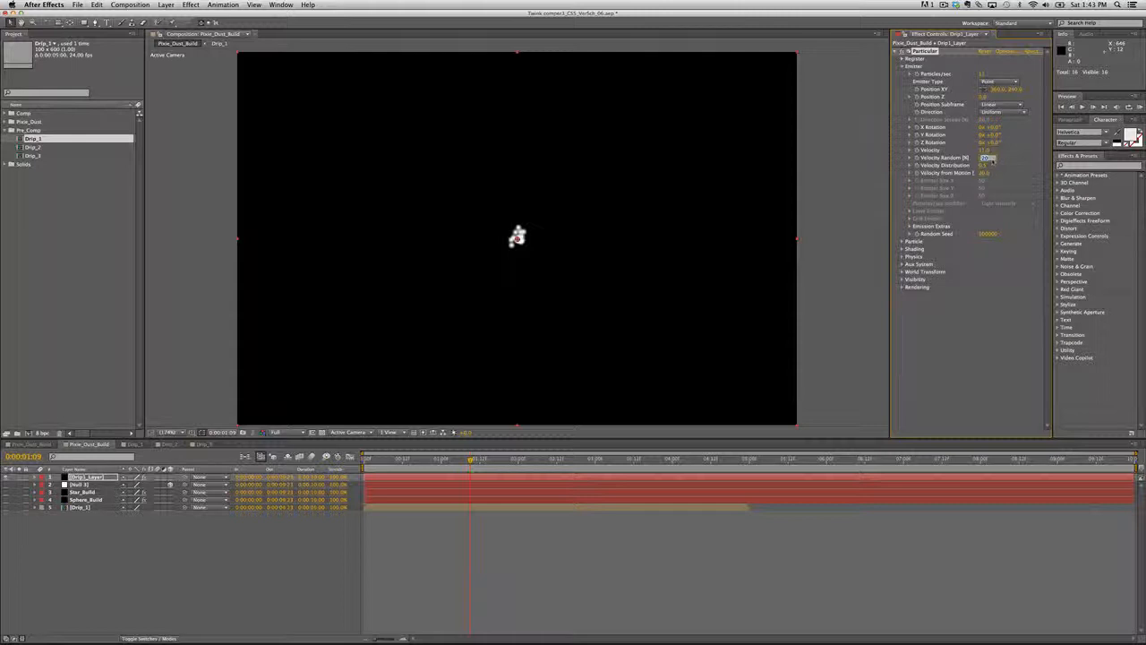
text(0)
click(985, 166)
text(1)
key(Tab)
text(0)
key(Return)
Set the emitter's Random Seed to 0 and collapse the Emitter settings.
click(990, 234)
text(0)
key(Return)
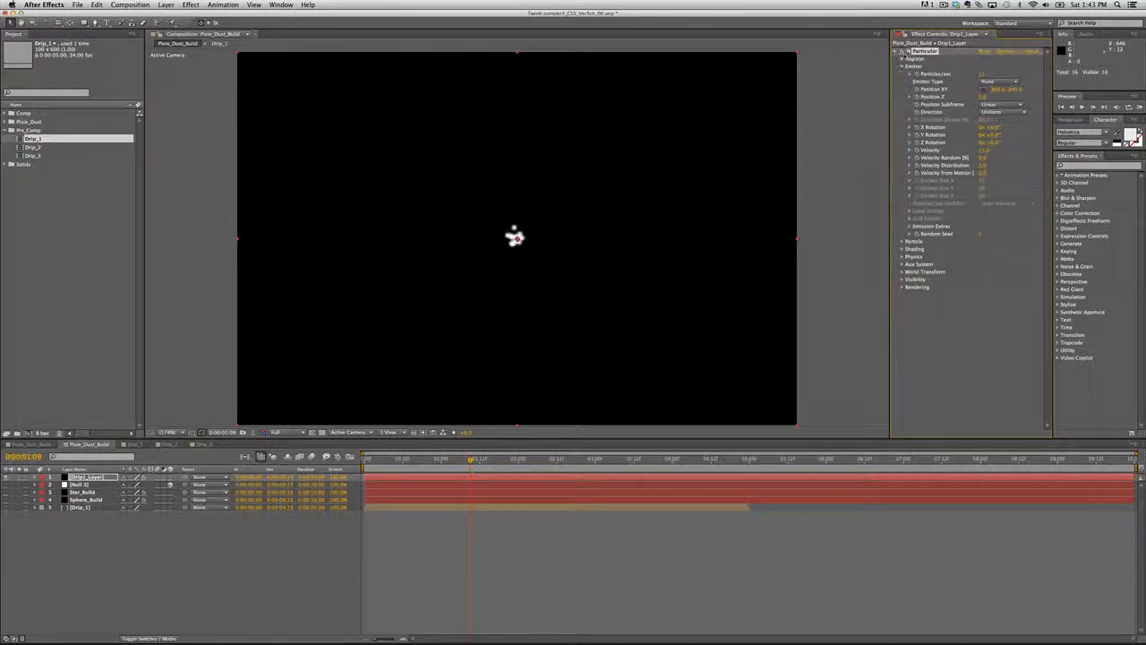
click(902, 66)
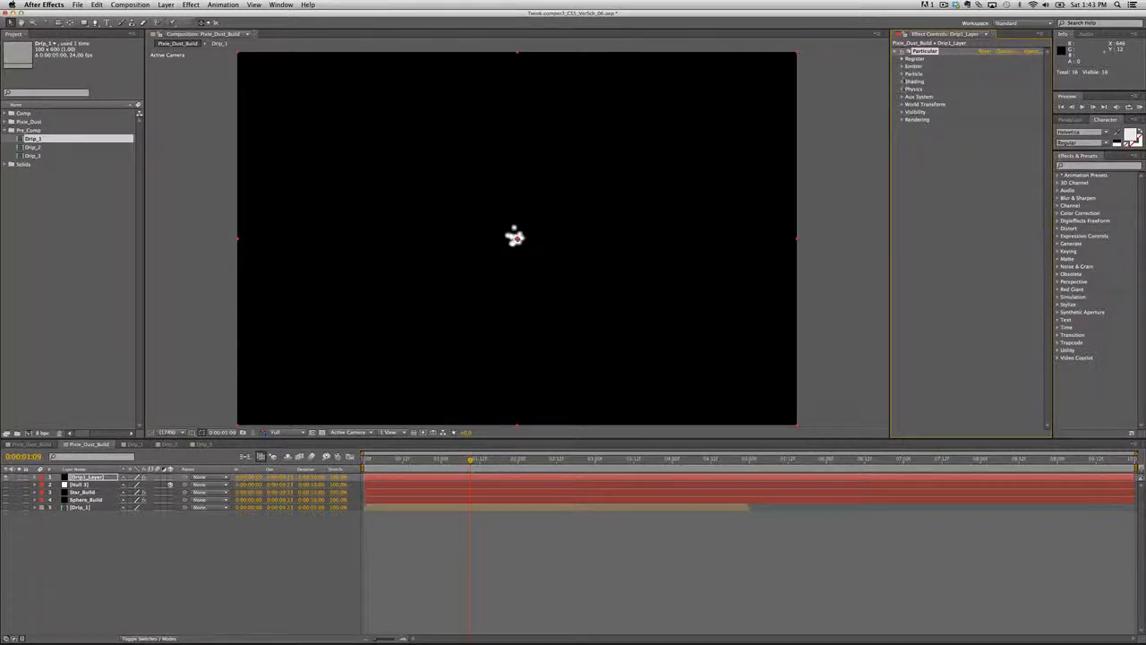
Change Particular's particle type to Sprite and use the Drip_1 layer as its texture.
click(902, 73)
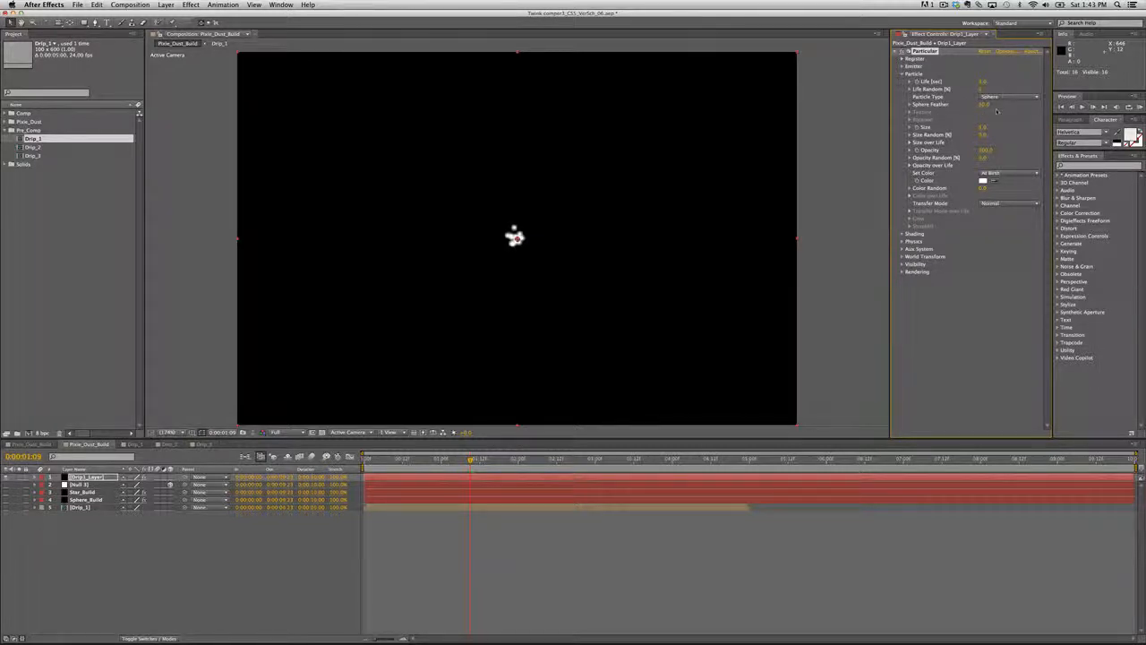
click(1037, 97)
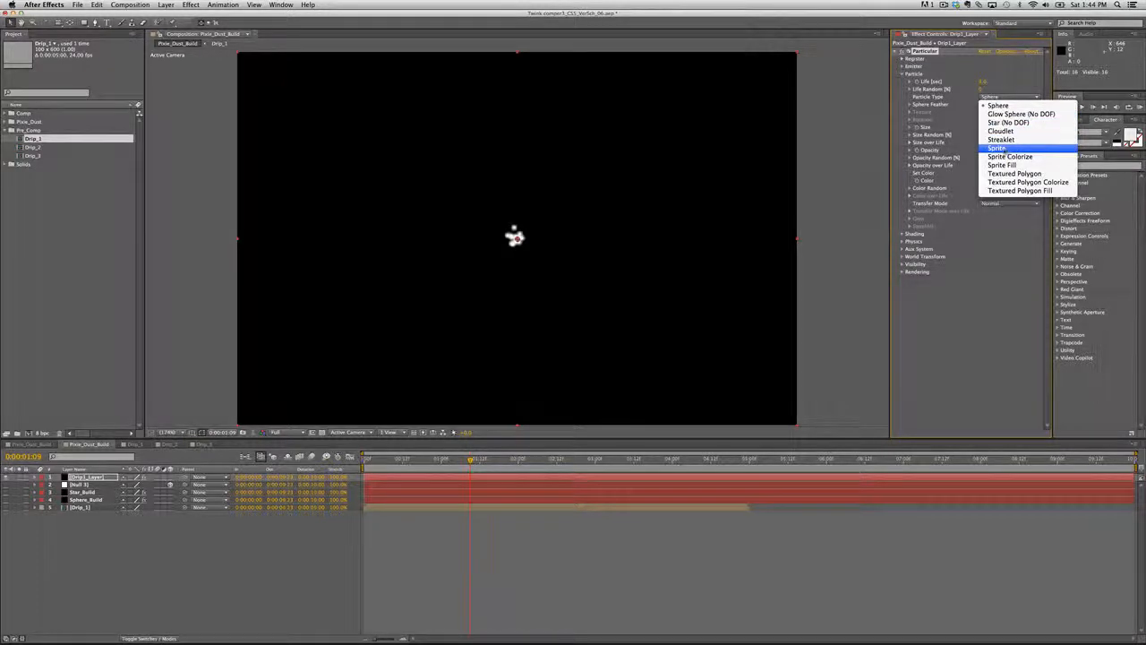
click(1000, 148)
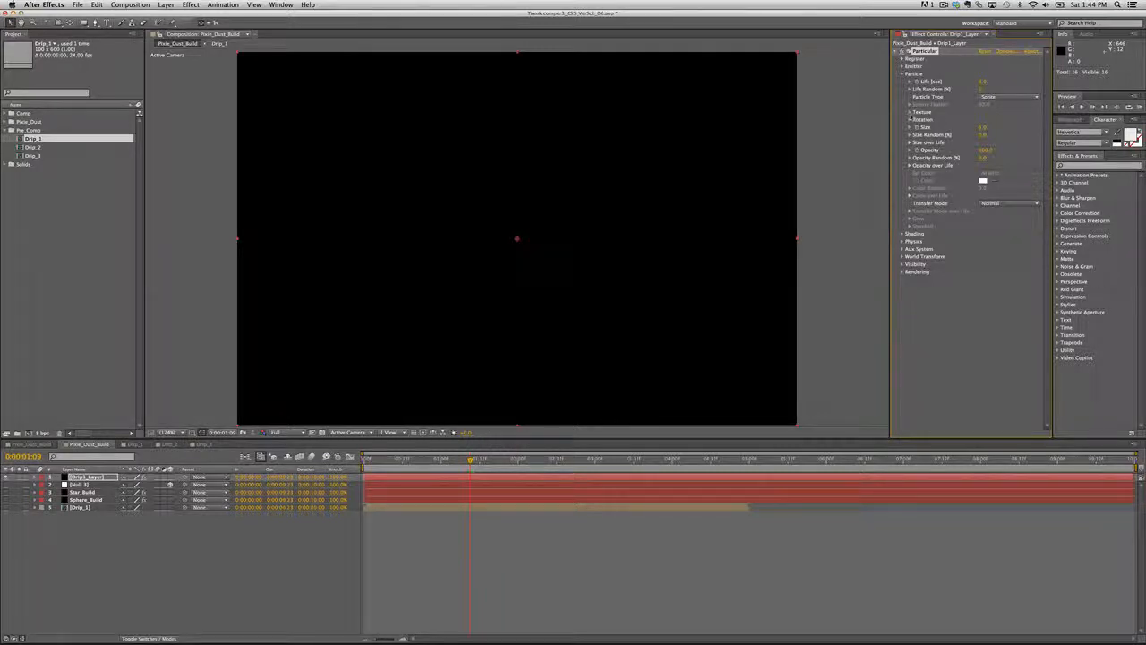
click(909, 112)
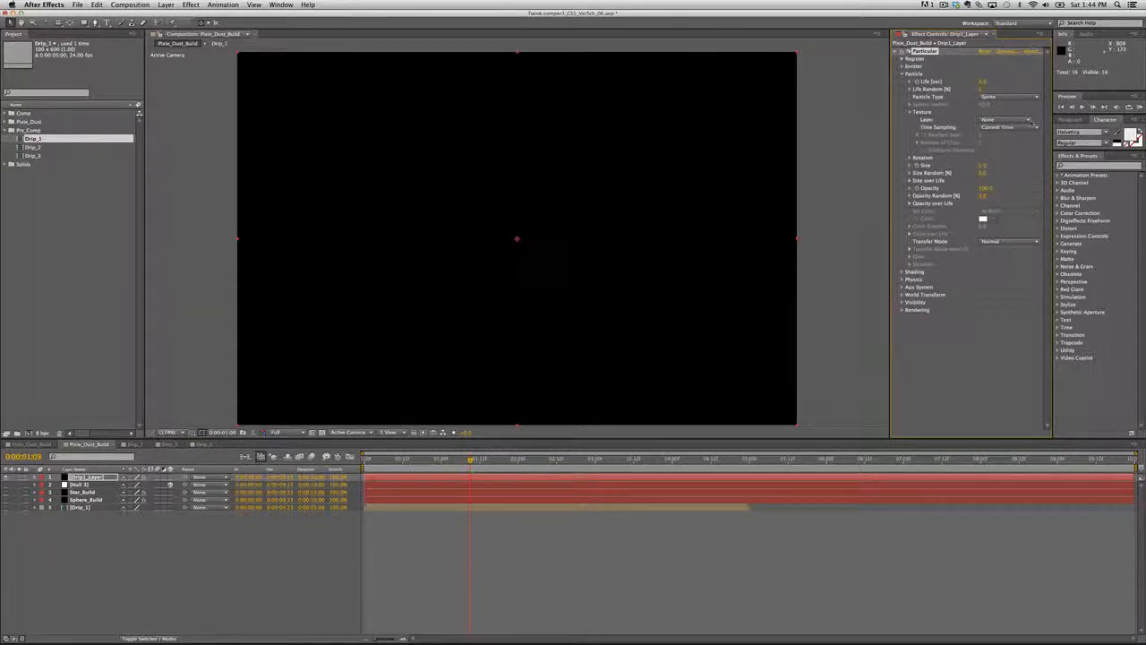
click(1028, 120)
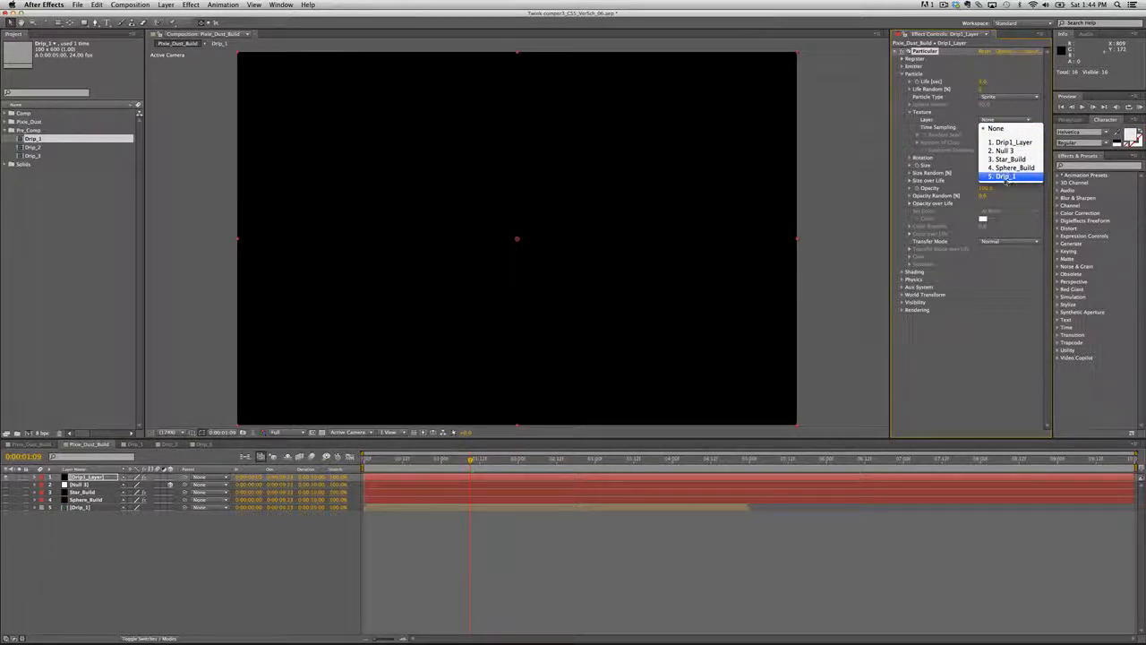
click(1007, 177)
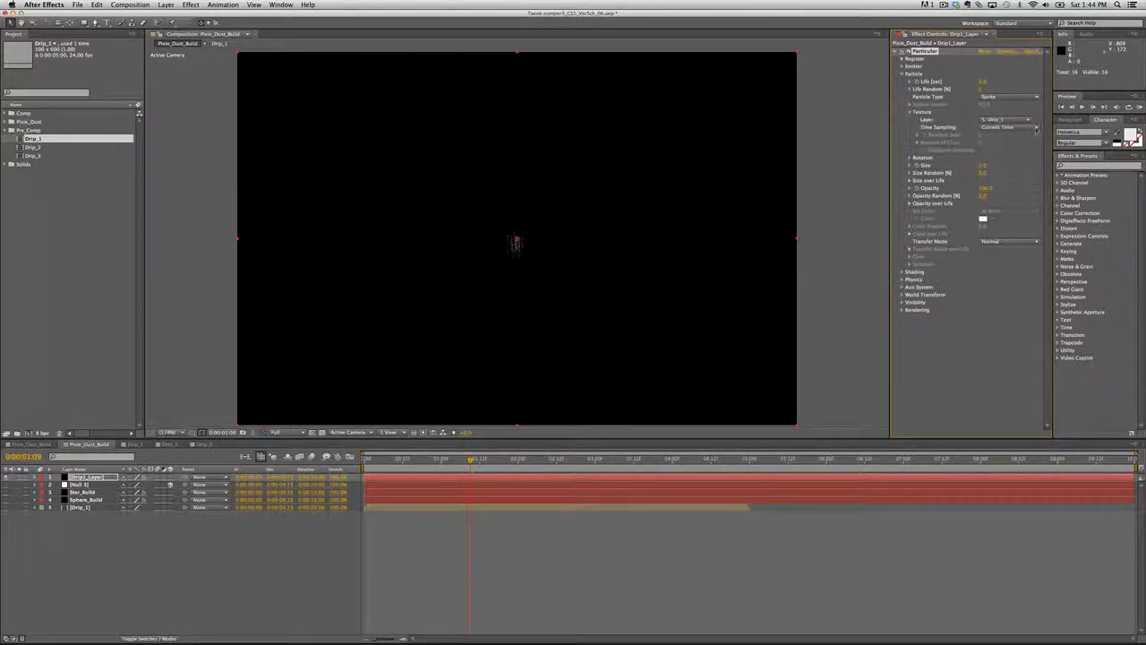
Set the sprite texture's Time Sampling to Start at Birth - Play Once and collapse the Texture settings.
click(1036, 127)
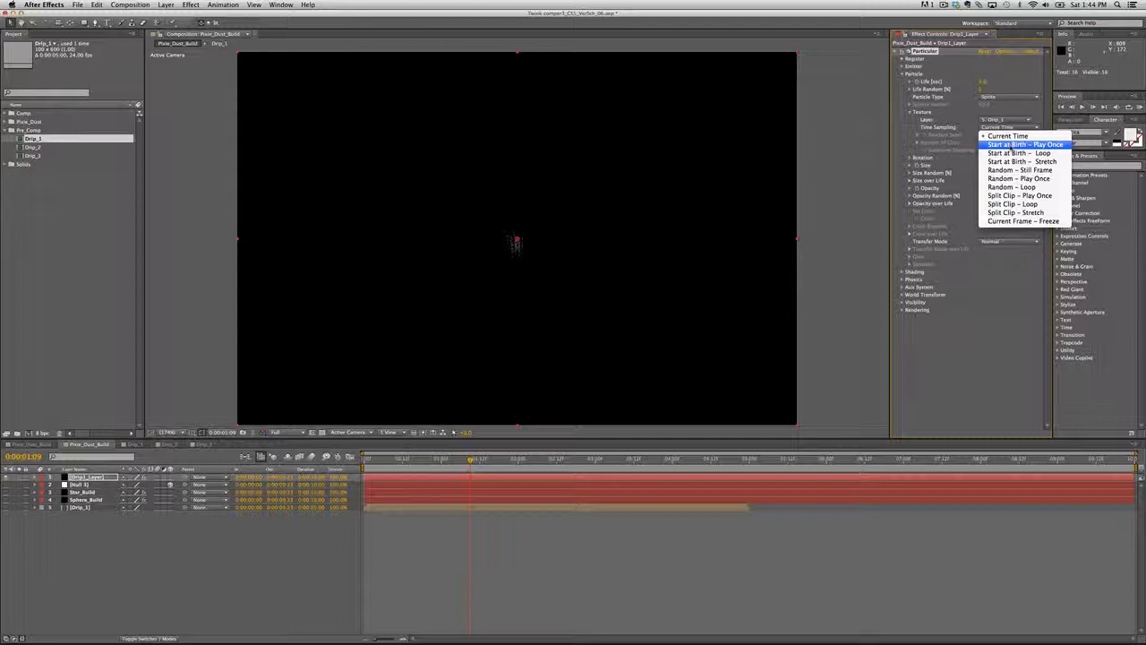
click(1012, 146)
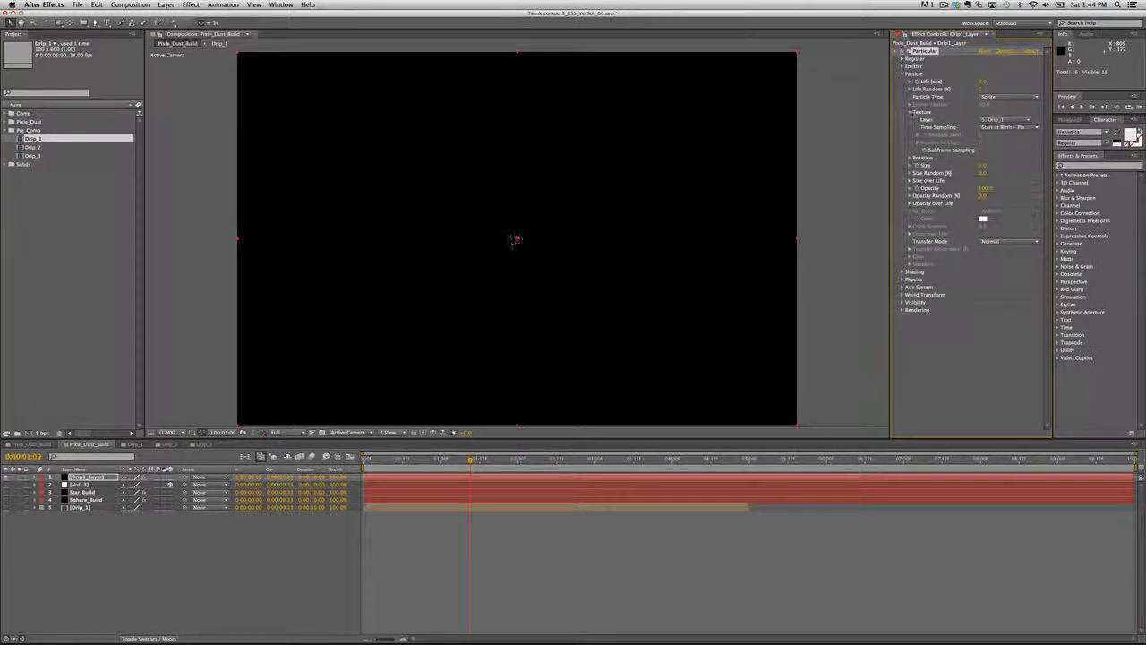
click(910, 112)
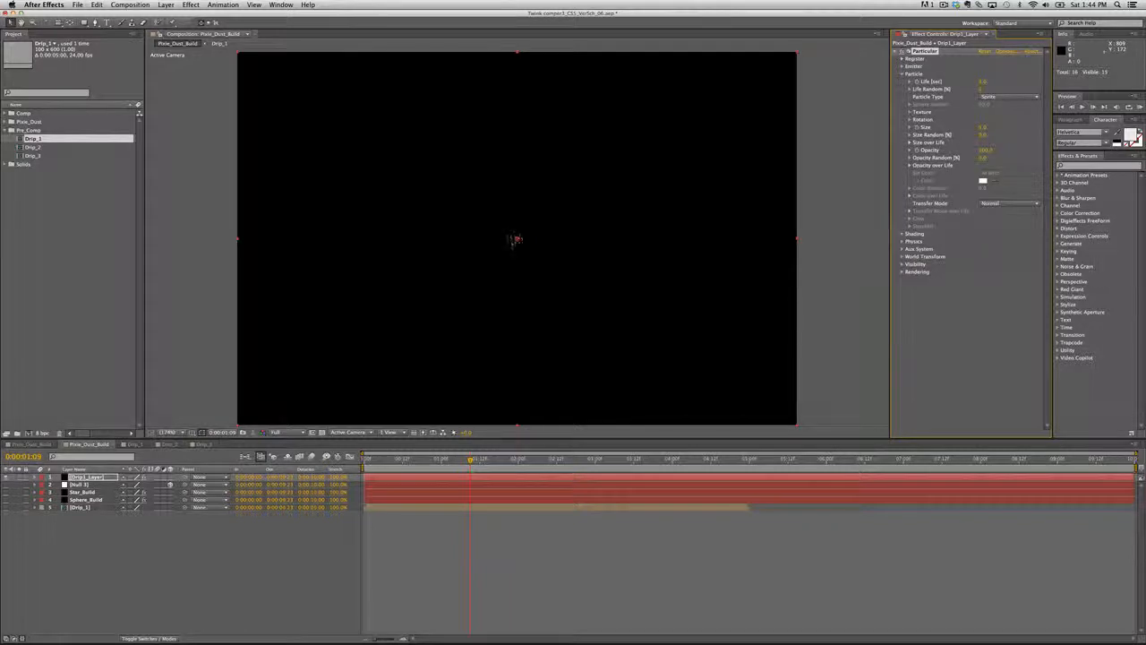
Set the particle Size to 60 and preview the animation.
click(982, 127)
text(60)
key(Return)
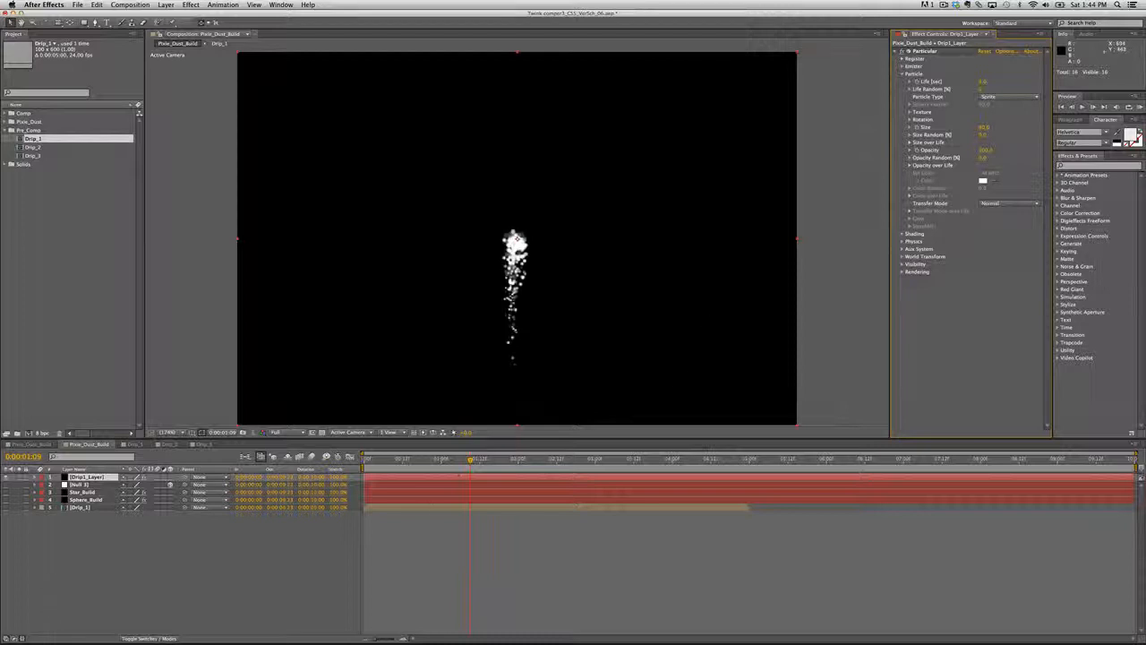
key(space)
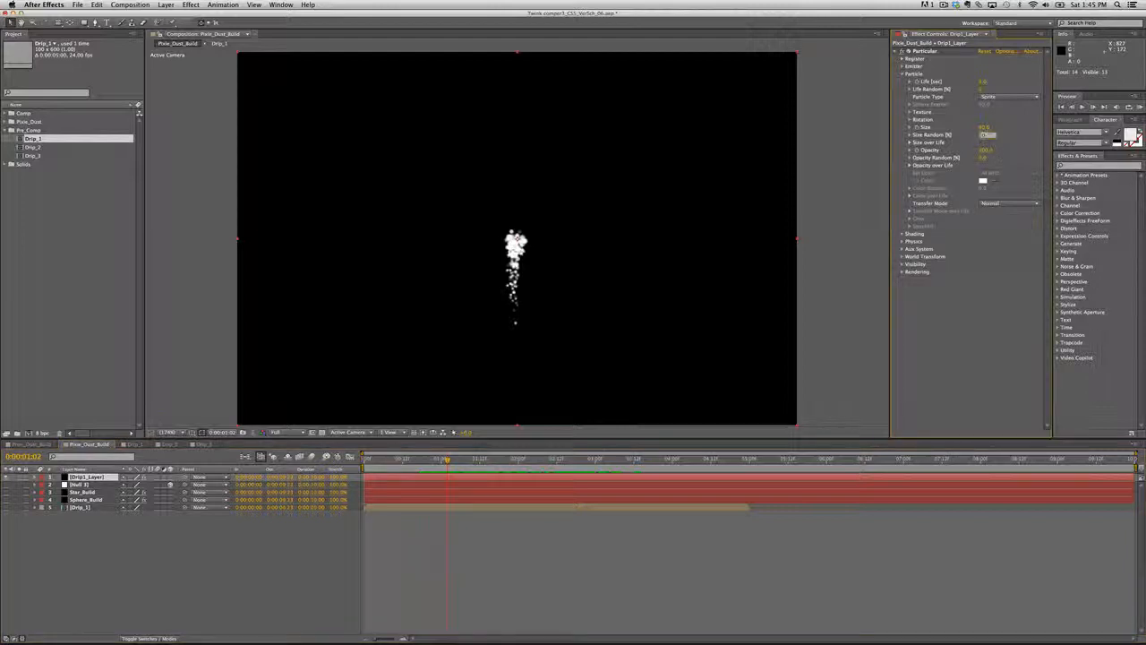
Increase the particles' Size Random percentage and collapse the Particle settings.
click(982, 135)
key(Return)
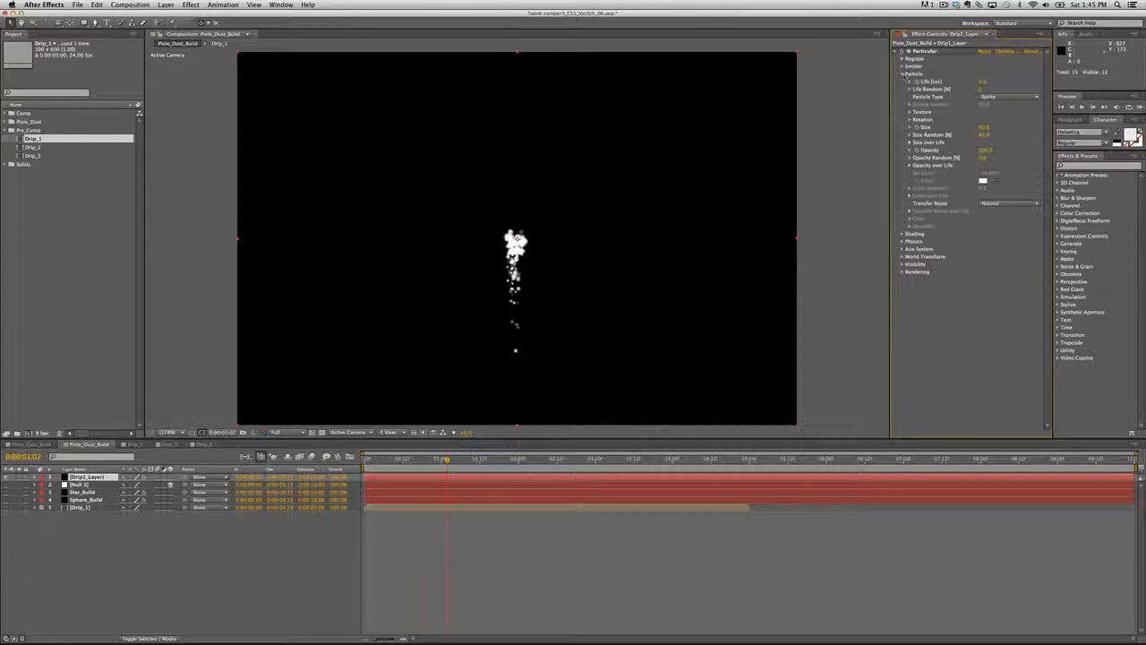
click(902, 73)
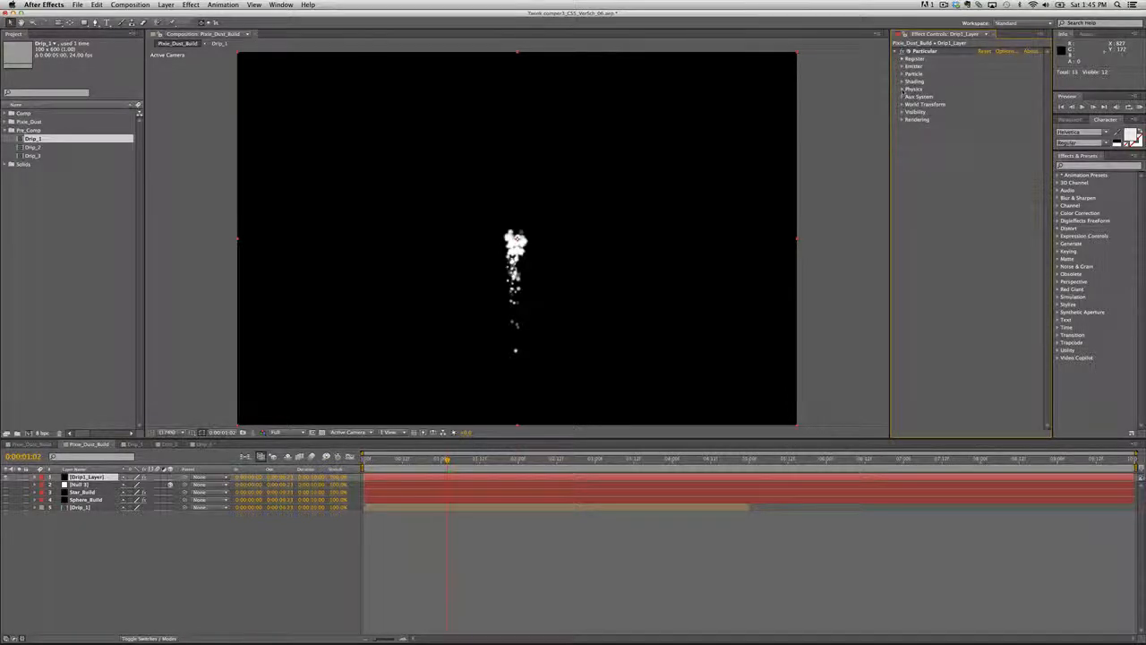
Set Particular's Physics Gravity to 100 and return the current time to the start of the composition.
click(901, 89)
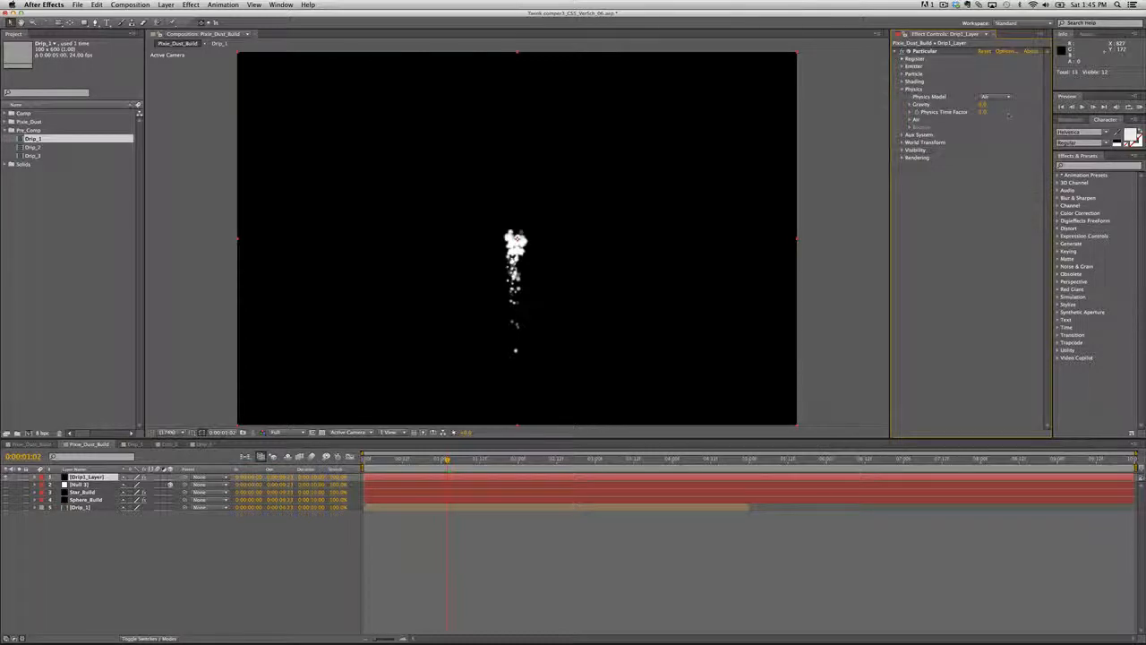
click(984, 105)
text(100)
key(Return)
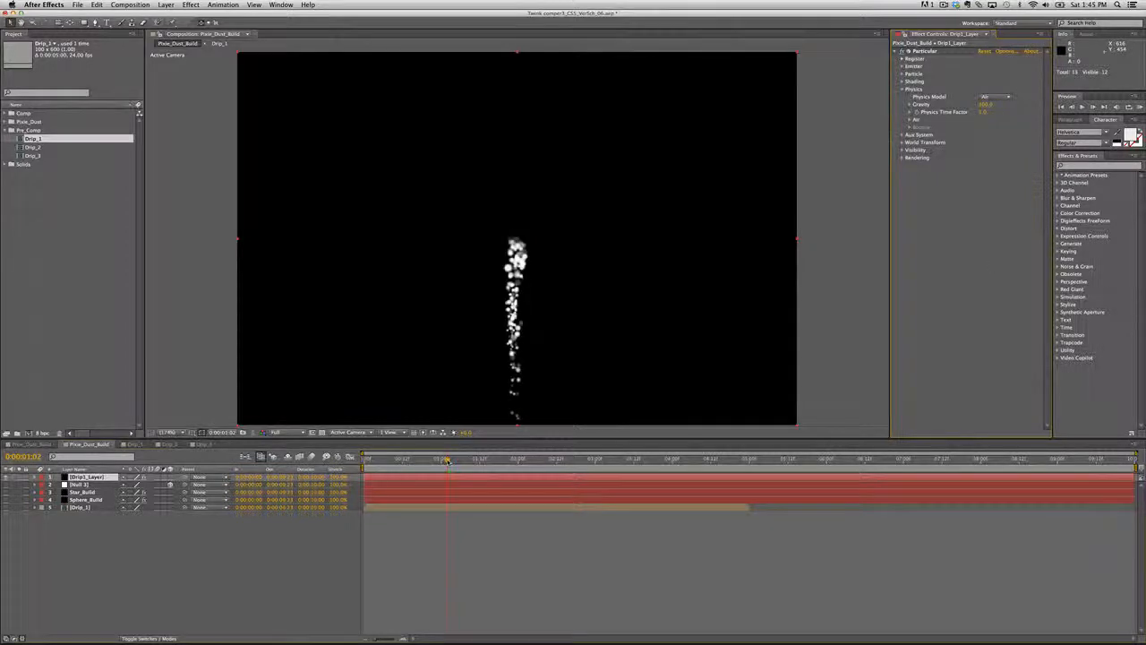
drag(448, 461, 361, 468)
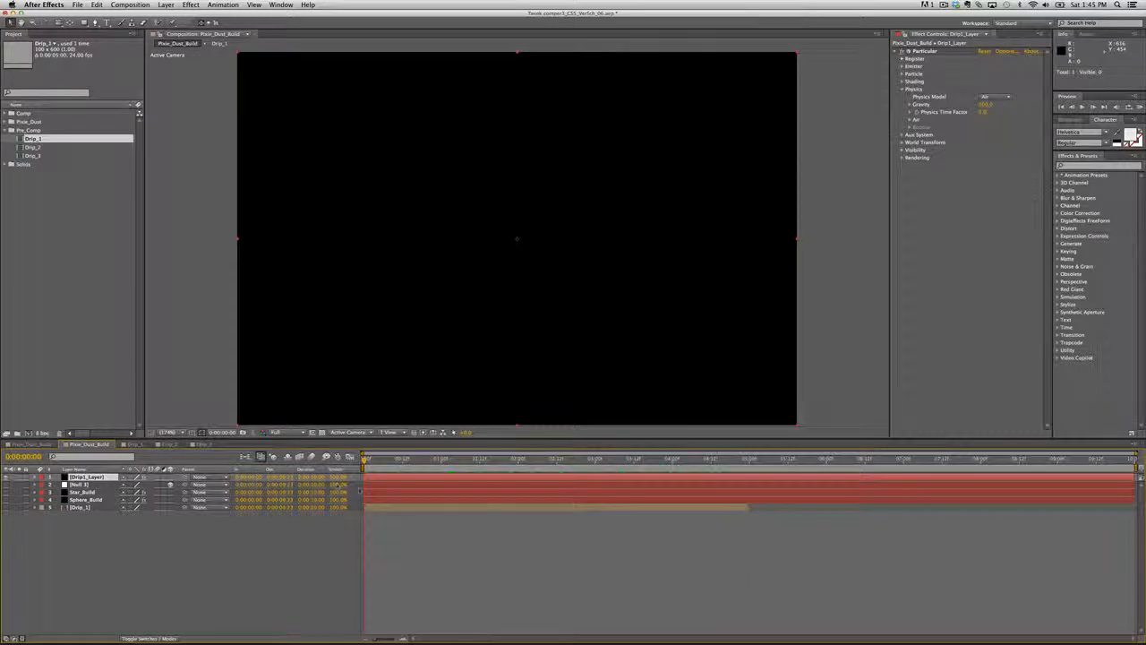